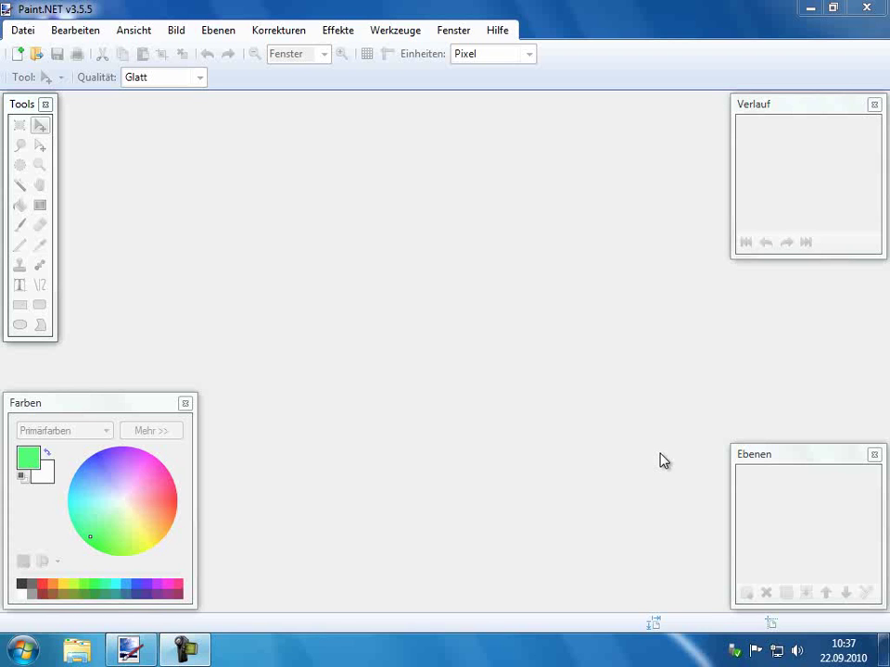
Open the photo Diashow_001.JPG from the Diashow folder of the picture library.
left_click(31, 34)
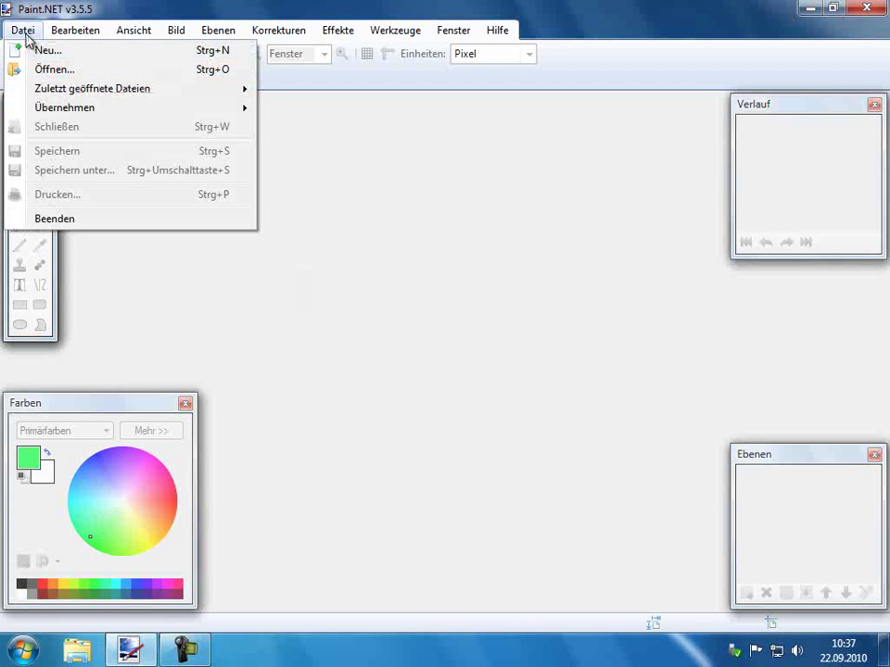
left_click(26, 33)
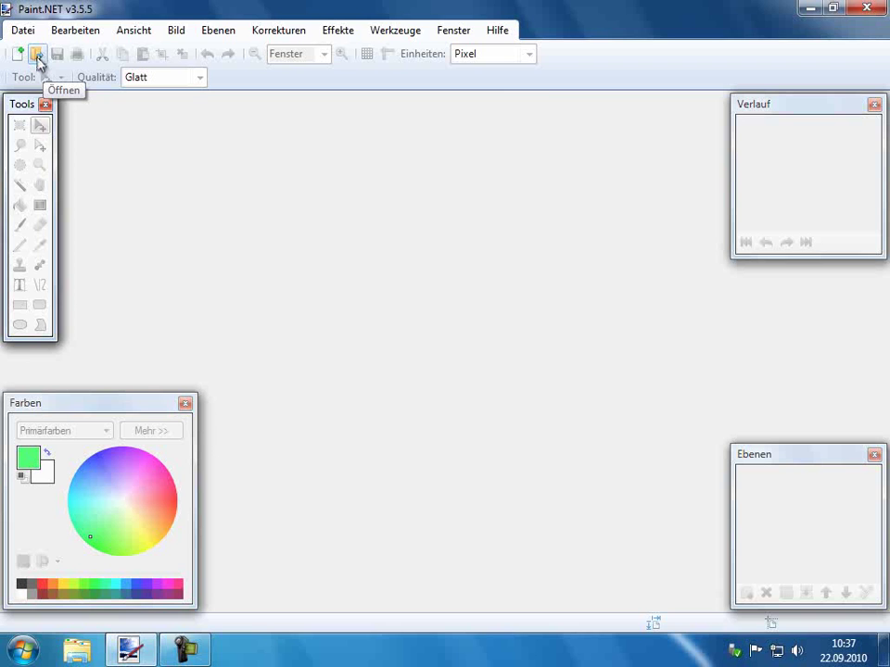
left_click(37, 57)
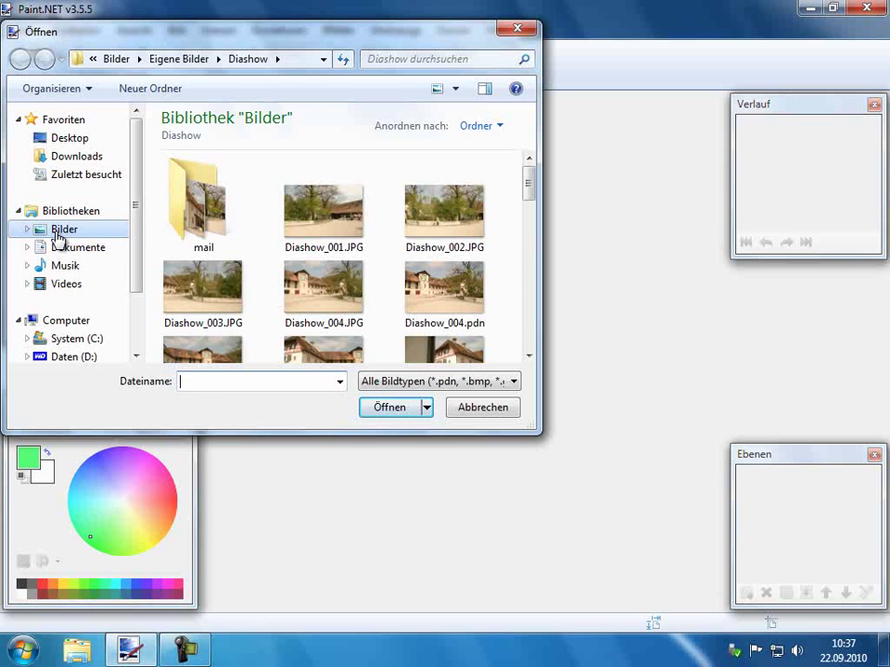
left_click(364, 234)
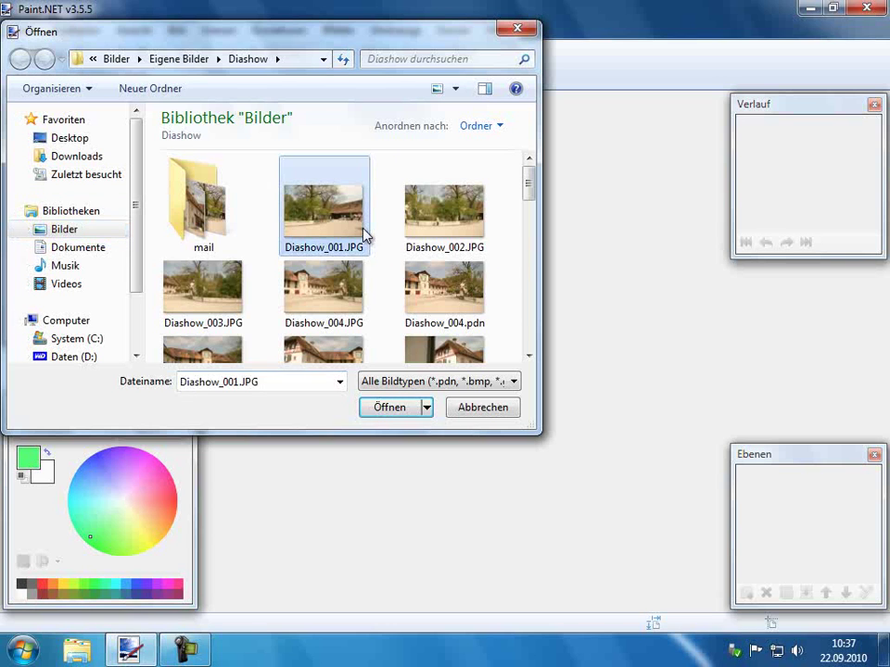
left_click(387, 408)
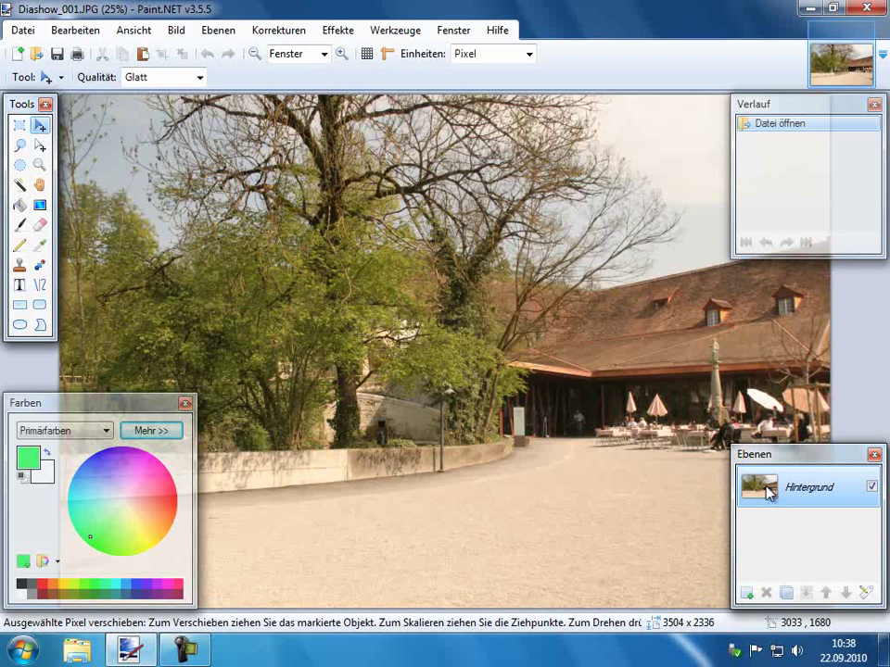
Duplicate the Hintergrund layer and hide the original layer underneath.
left_click(786, 593)
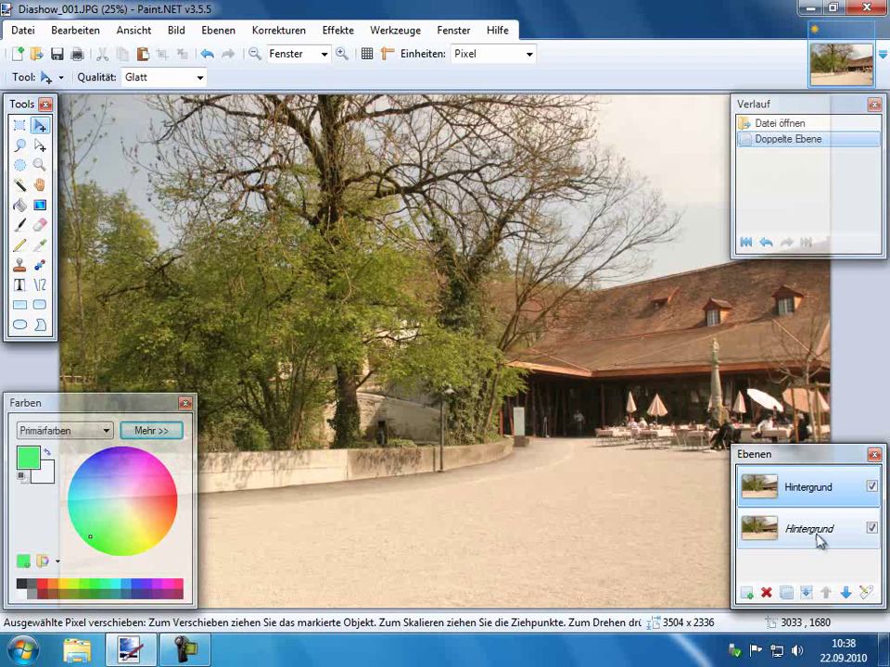
left_click(871, 529)
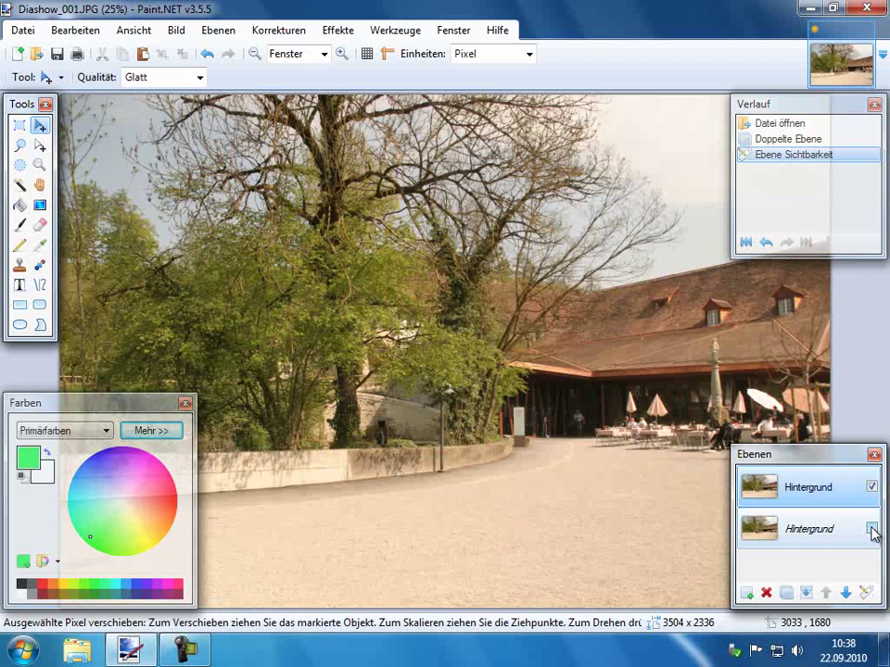
Resize the image by absolute size to a width of 2000 pixels, keeping the aspect ratio.
left_click(177, 31)
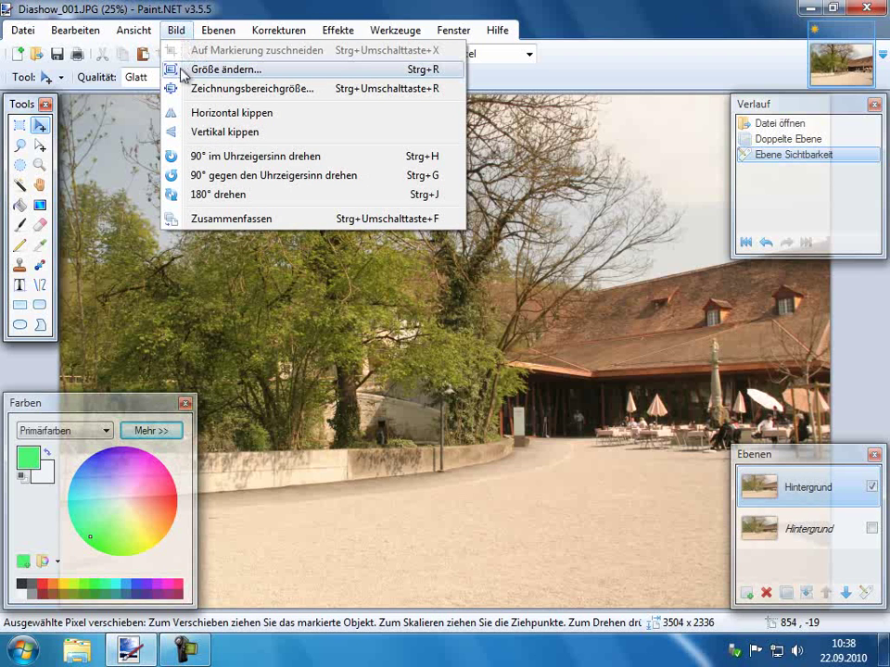
left_click(182, 71)
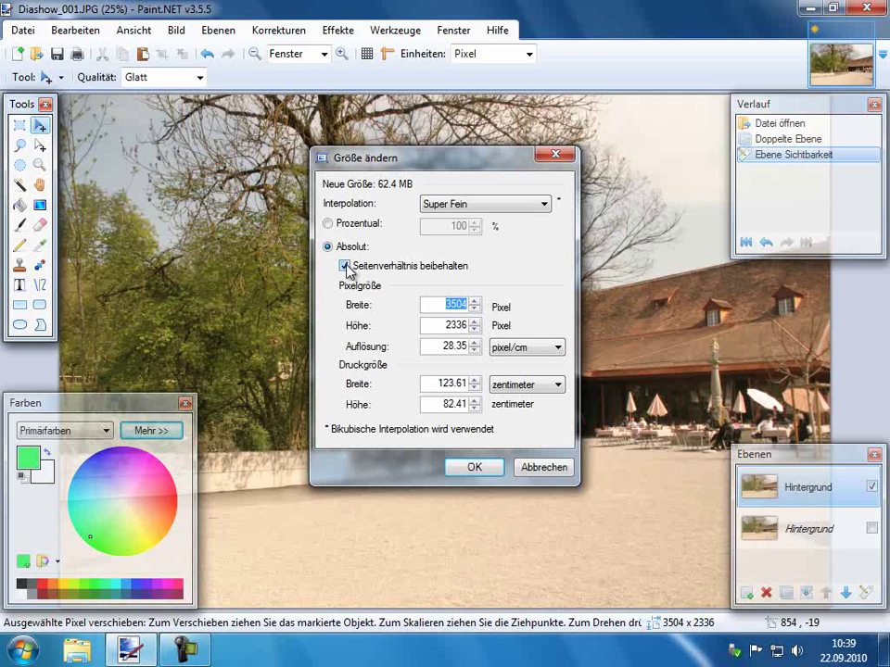
left_click(429, 304)
double_click(441, 304)
type("2000")
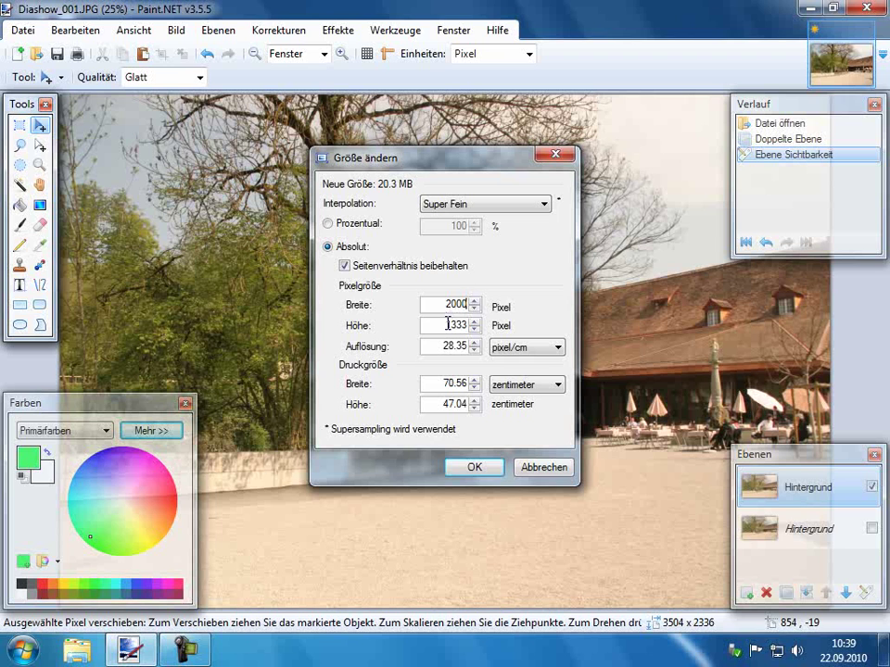
left_click(330, 225)
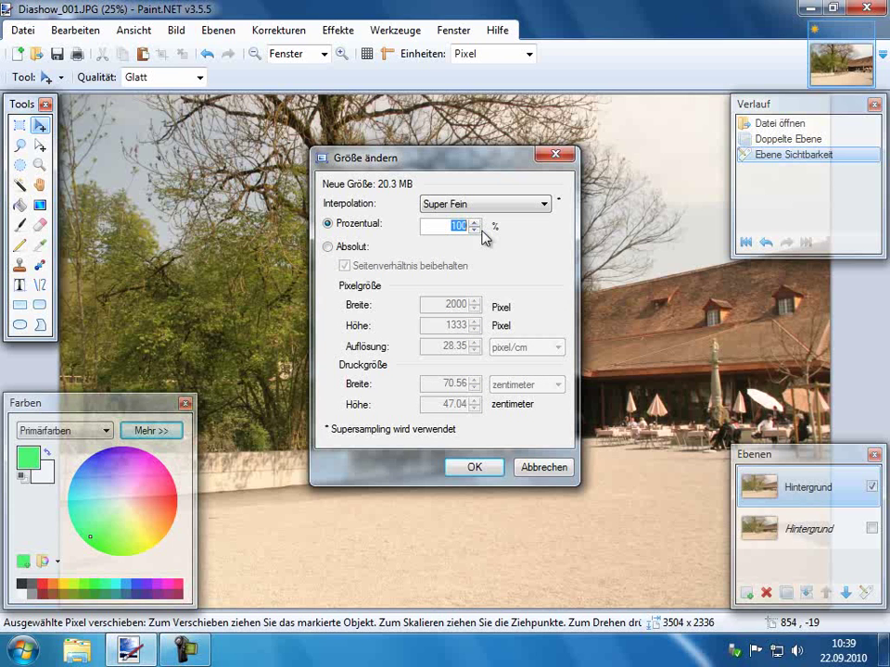
left_click(356, 249)
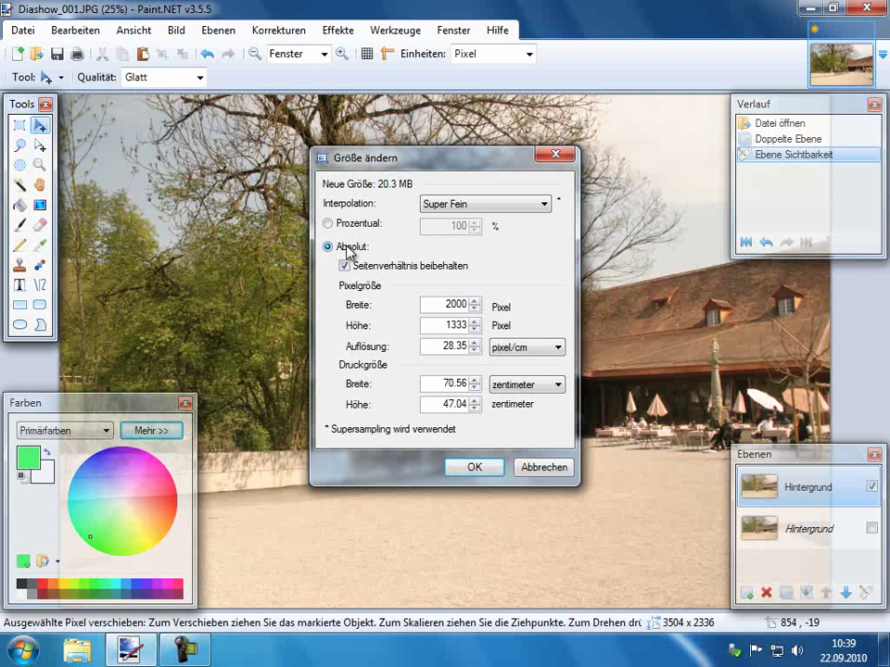
left_click(474, 469)
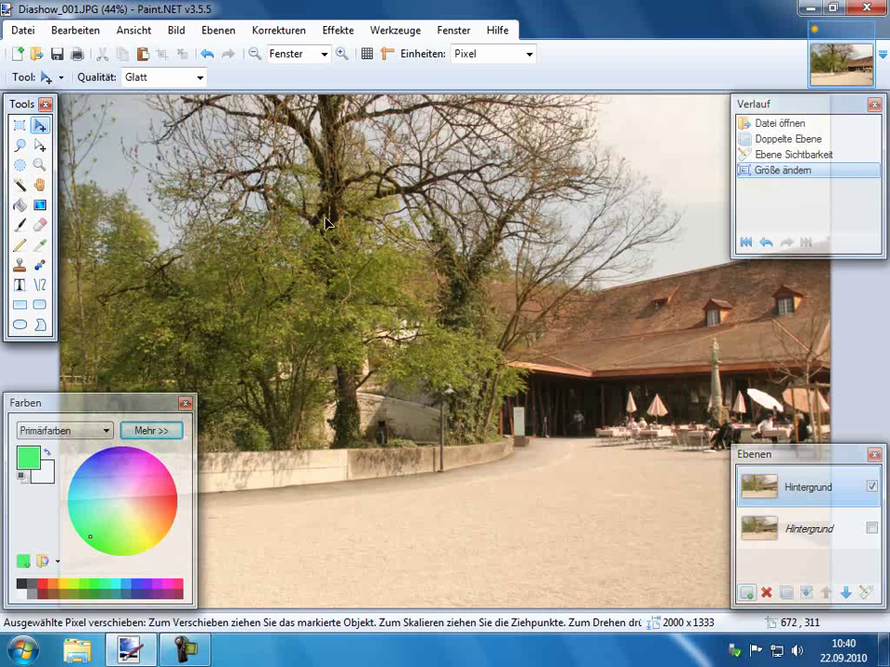
Select the entire upper layer and rotate its pixels about 3.5° counterclockwise to straighten the photo.
left_click(40, 169)
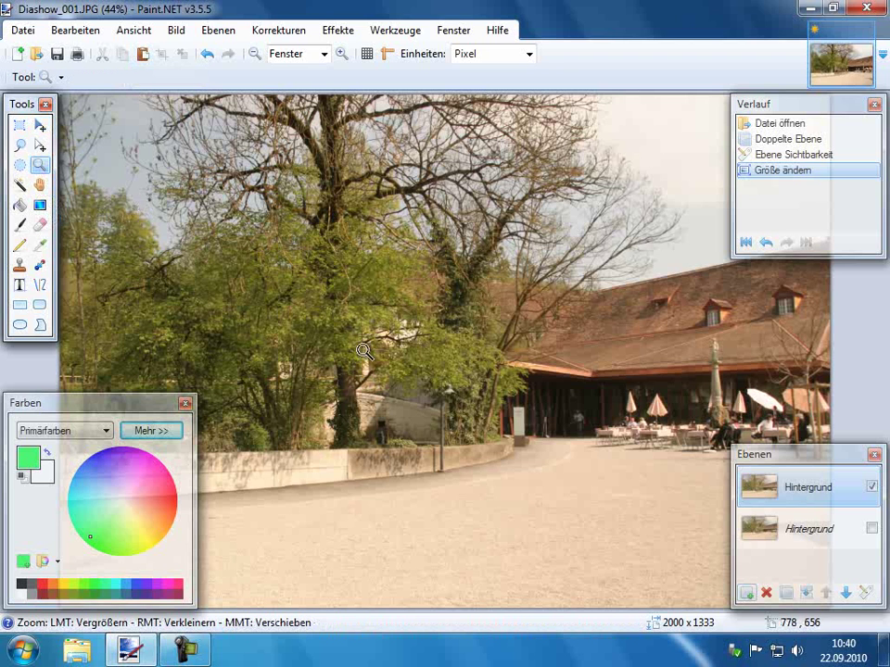
right_click(445, 391)
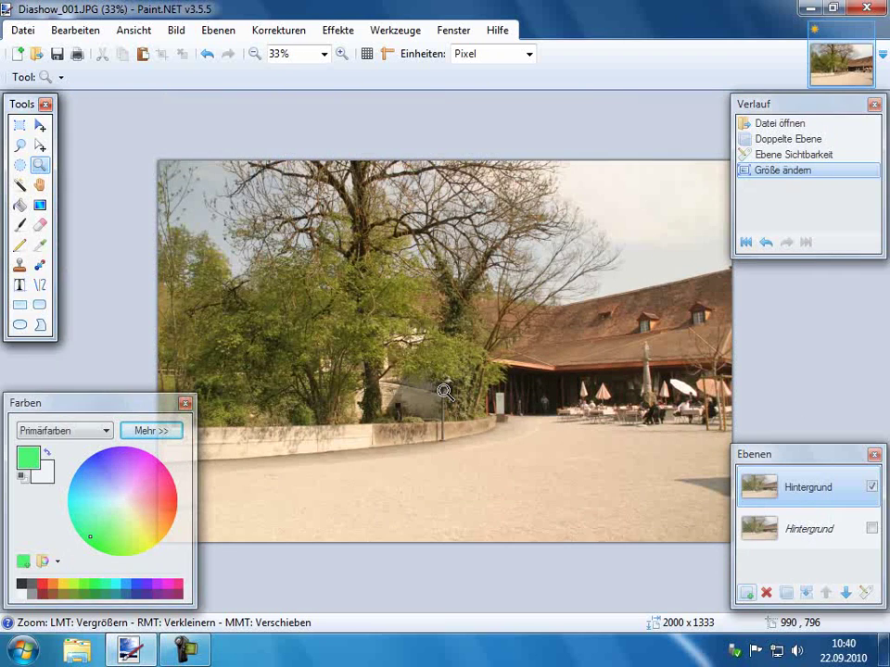
left_click(446, 391)
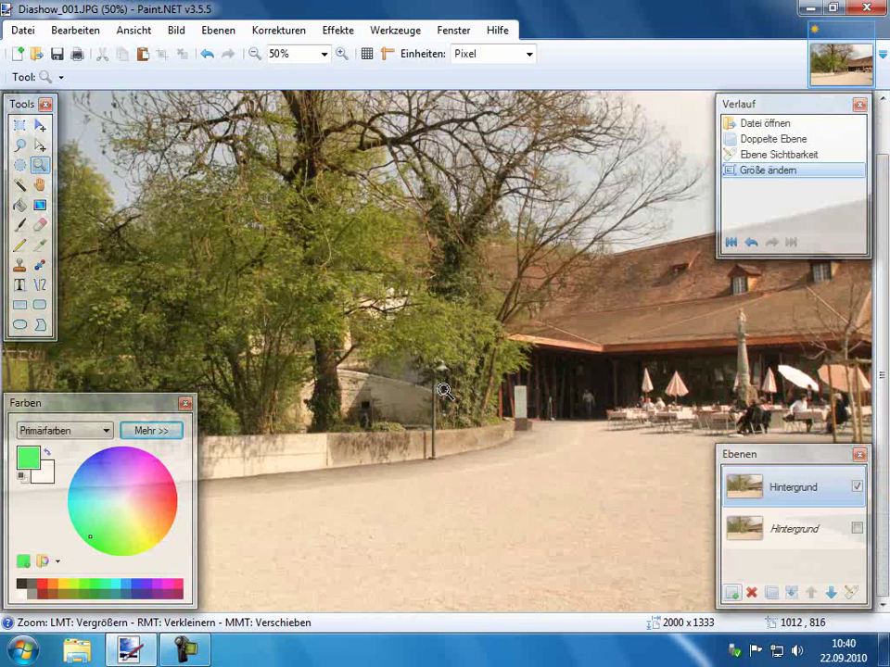
right_click(446, 391)
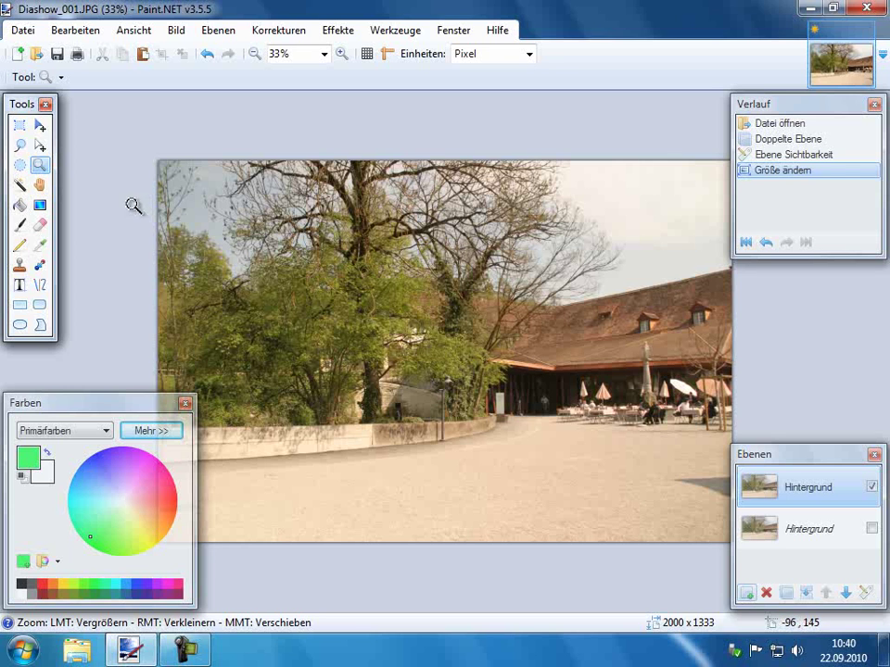
left_click(39, 127)
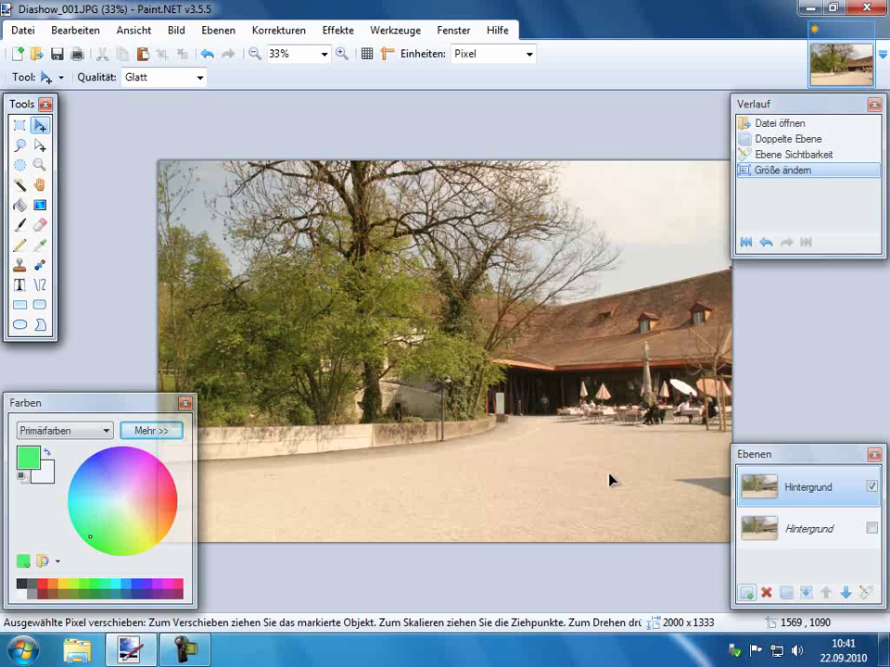
key("ctrl+a")
left_click_drag(610, 478, 546, 422)
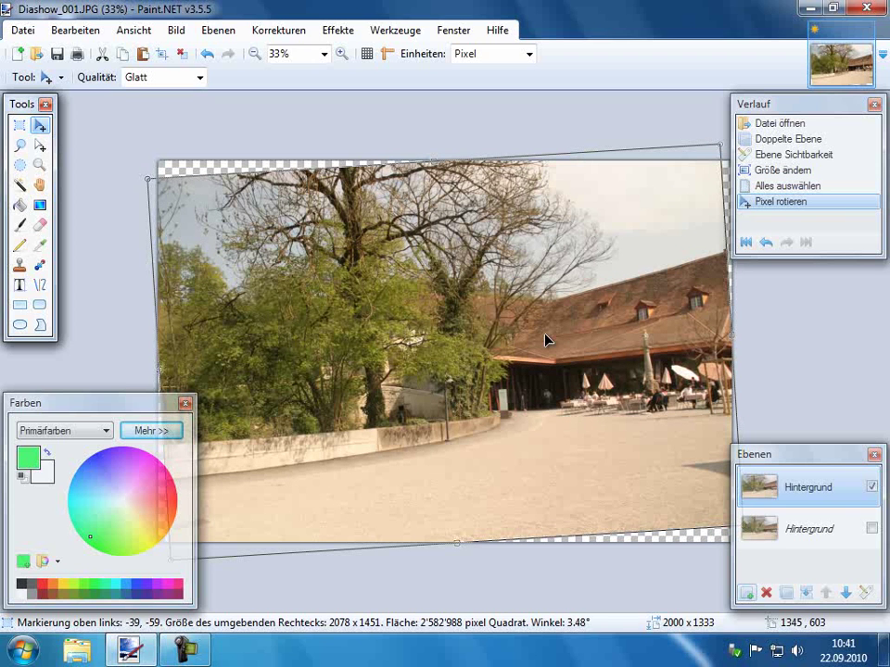
left_click(455, 239)
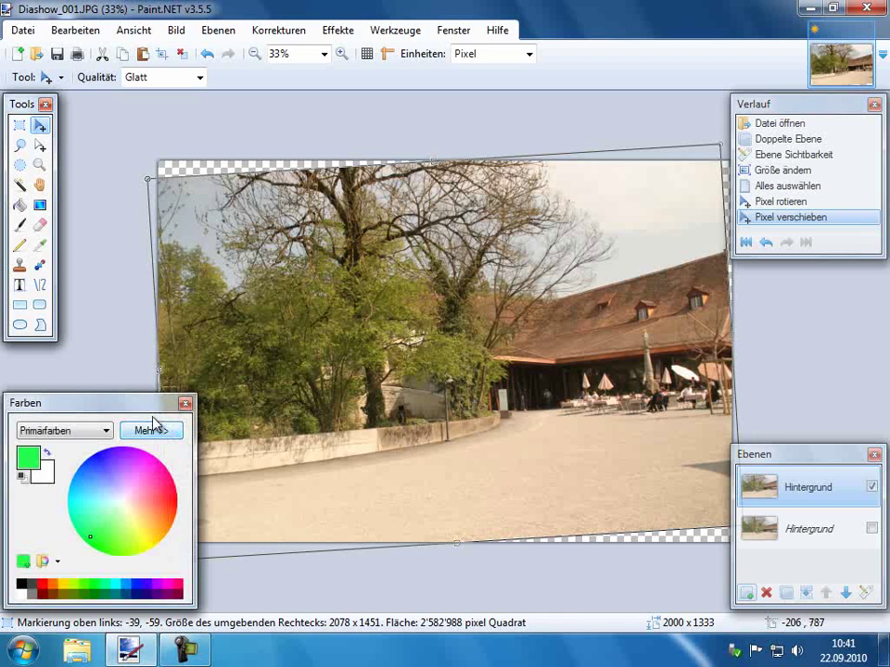
Crop the image to a rectangular selection of about 1913 × 1197 pixels that leaves out the rotated photo's transparent edges.
left_click(38, 165)
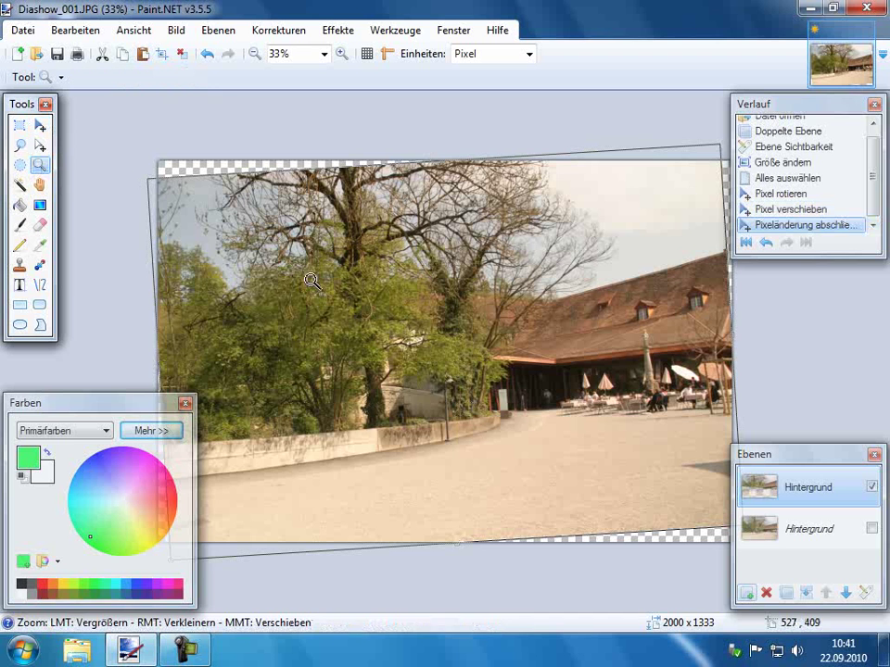
right_click(311, 281)
left_click(40, 125)
left_click(252, 359)
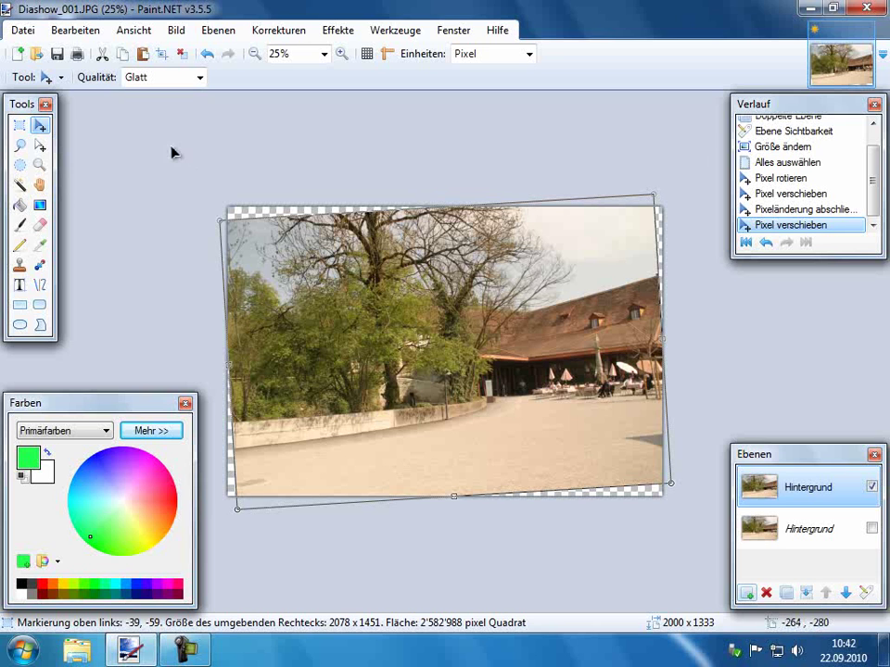
left_click(19, 129)
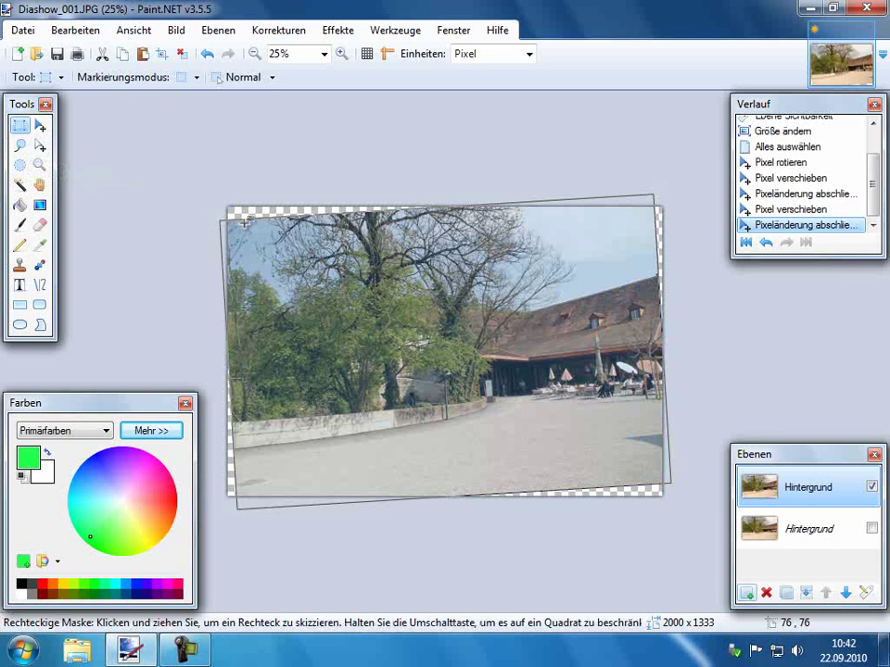
left_click_drag(244, 220, 655, 482)
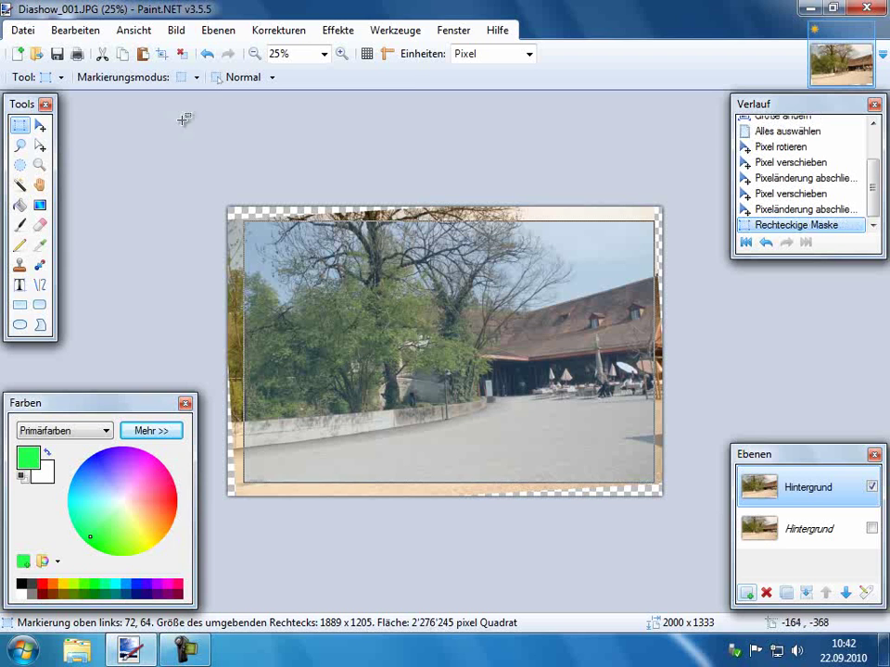
left_click(40, 147)
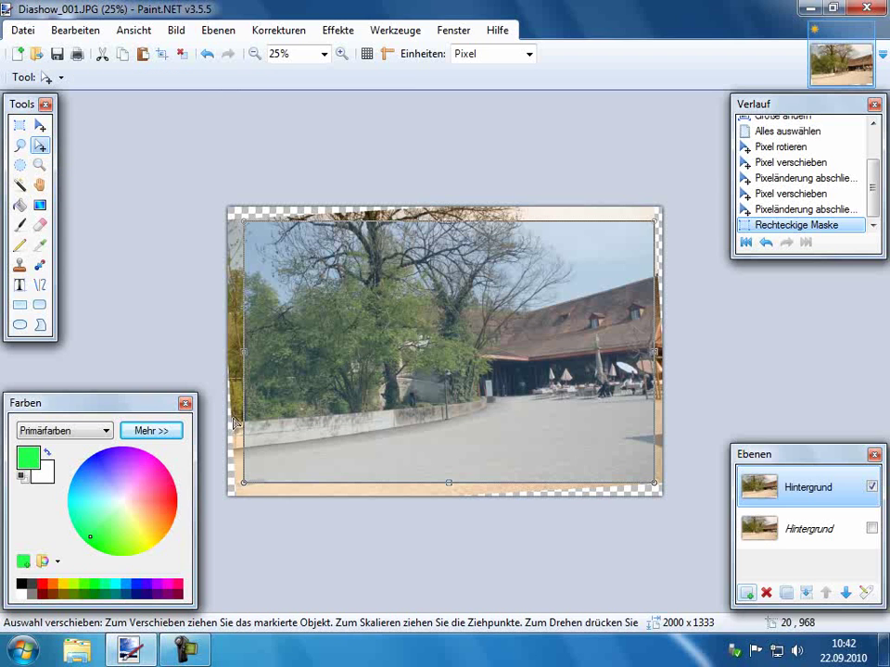
left_click_drag(240, 483, 235, 483)
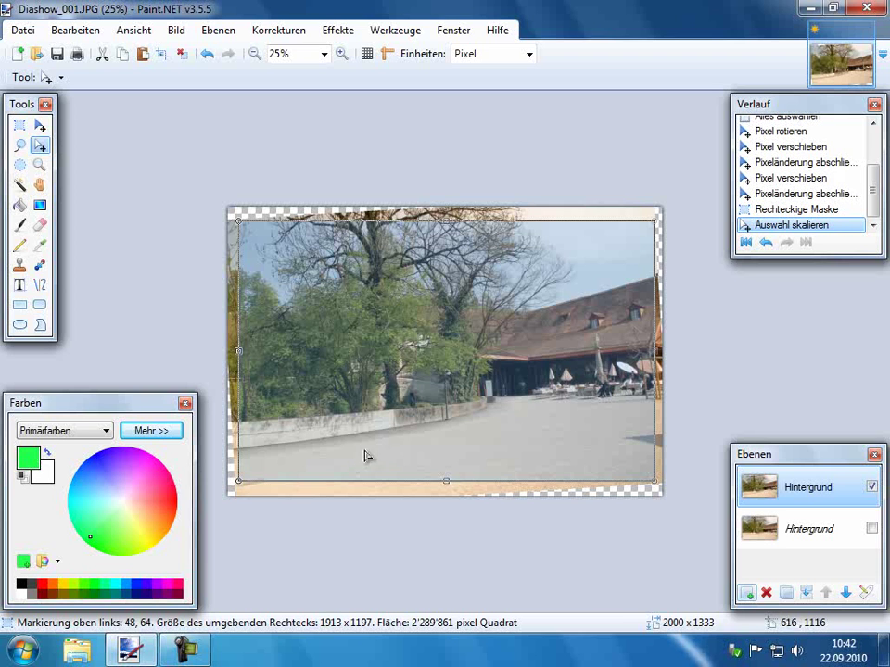
left_click(176, 33)
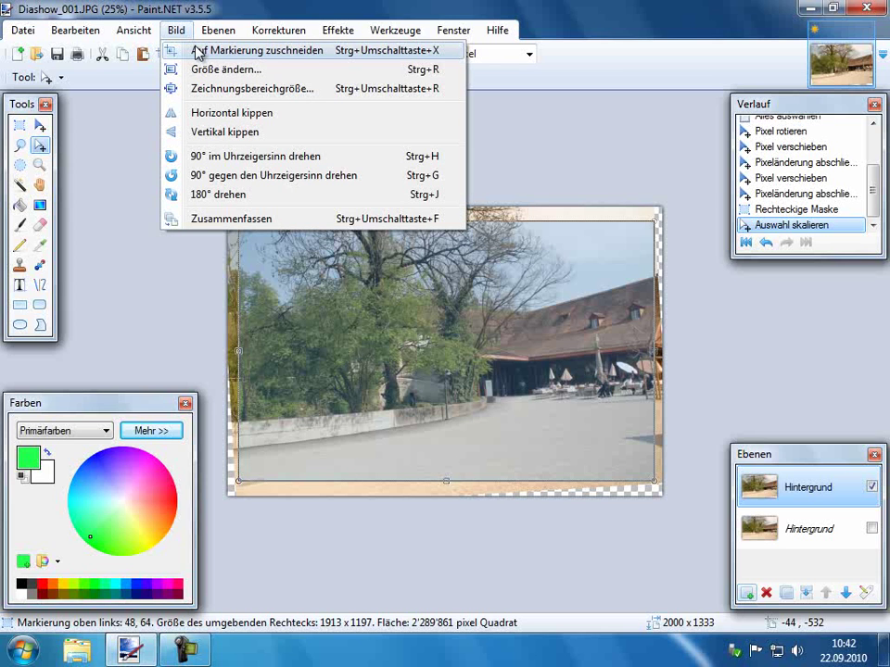
left_click(197, 52)
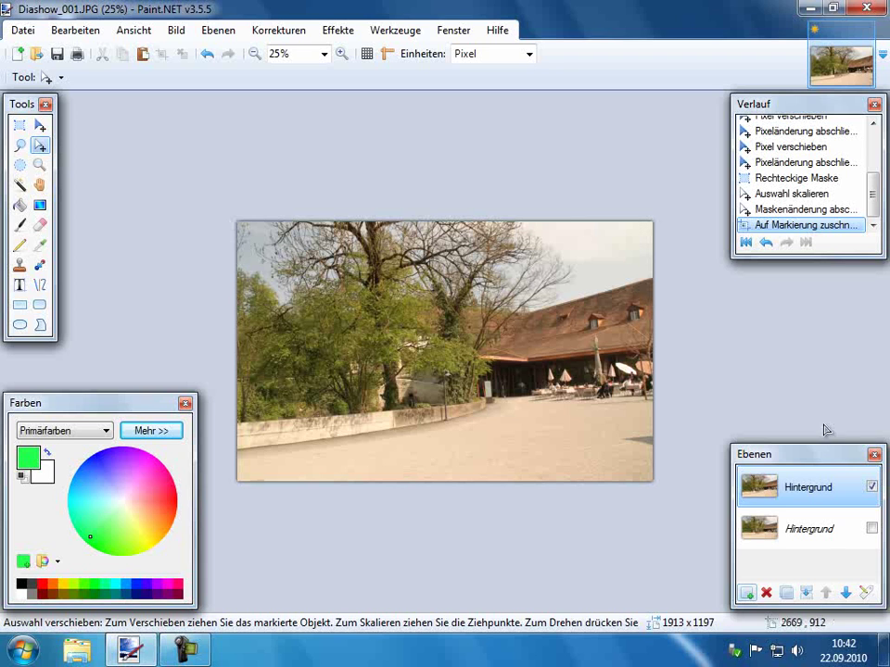
Show the lower Hintergrund layer and toggle the upper layer's visibility repeatedly to compare the rotated photo with the original.
left_click(872, 530)
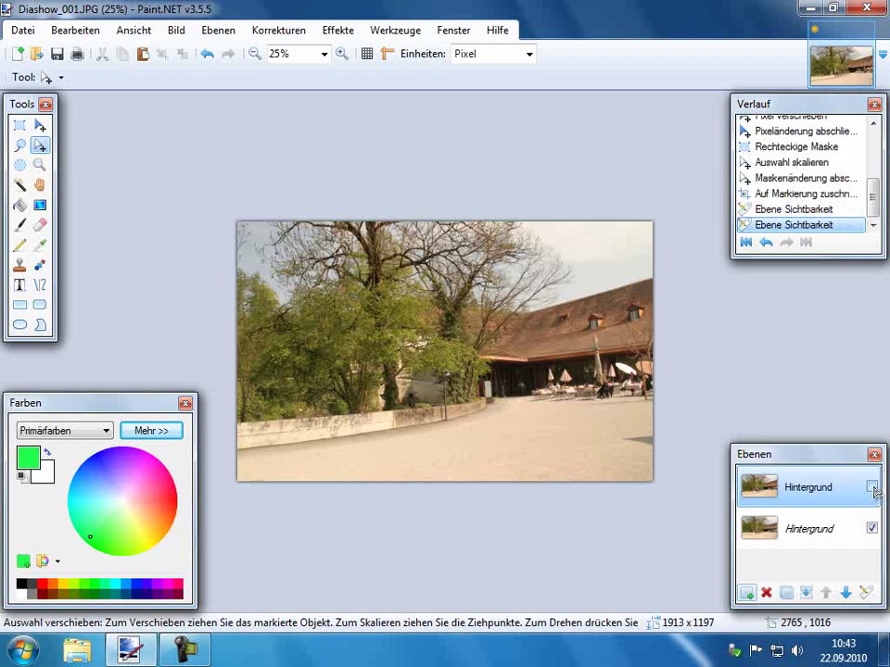
left_click(872, 487)
left_click(872, 487)
left_click(872, 487)
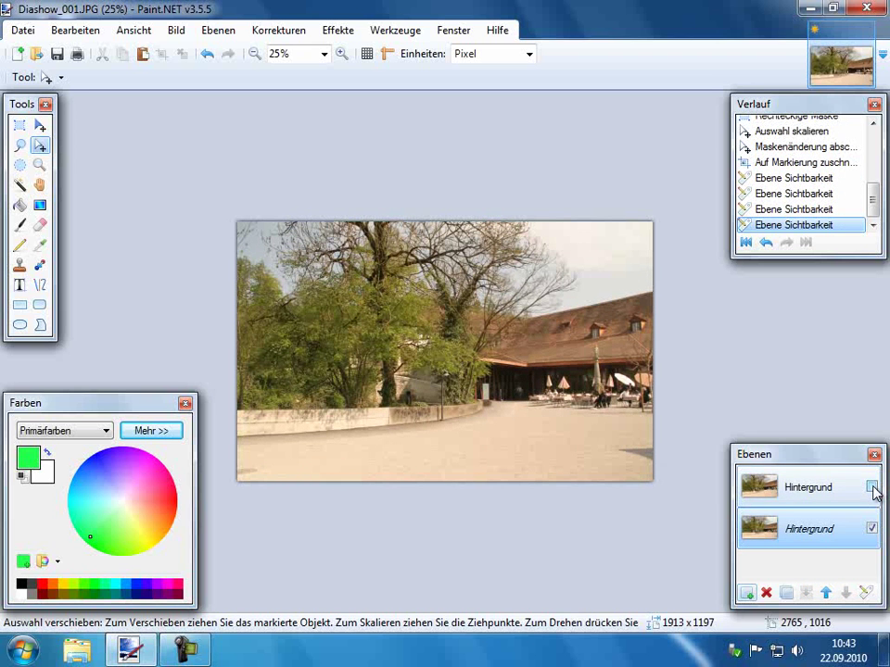
left_click(873, 488)
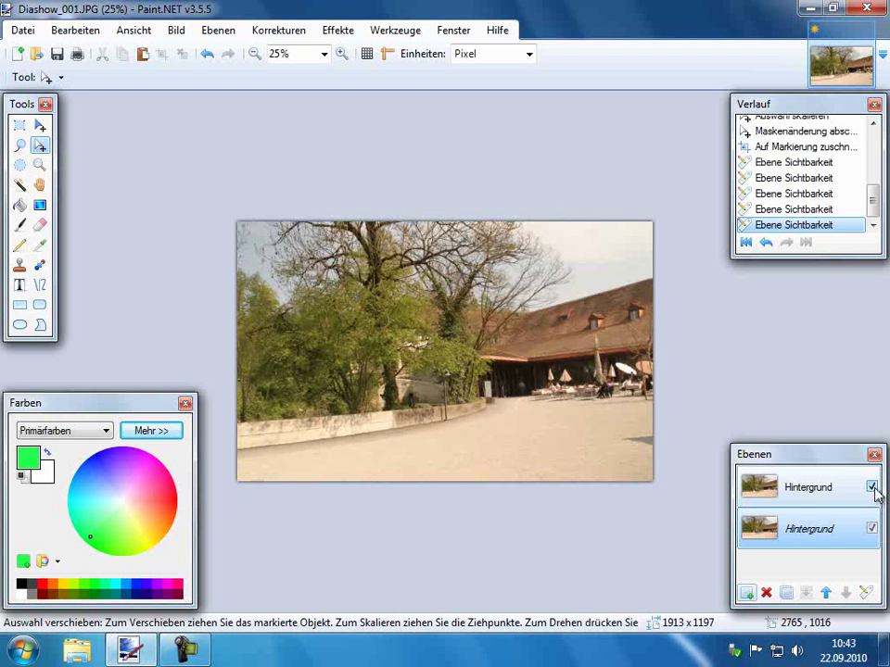
left_click(872, 488)
left_click(872, 488)
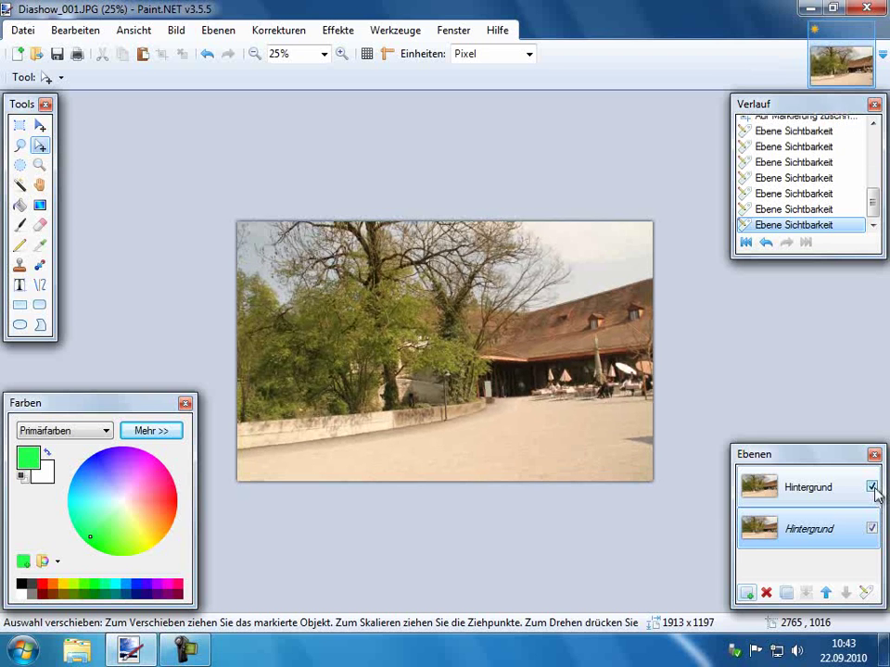
left_click(872, 488)
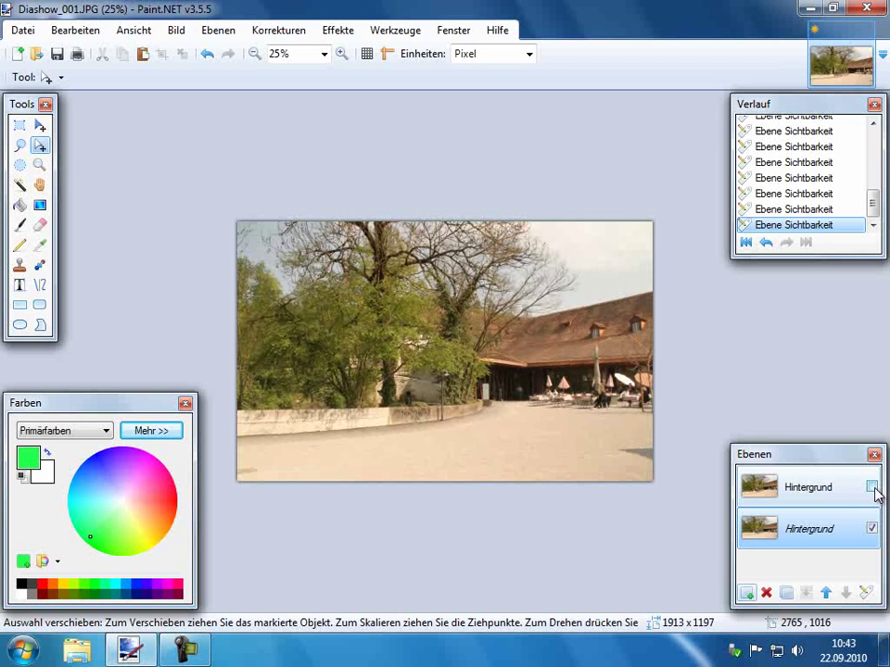
left_click(872, 488)
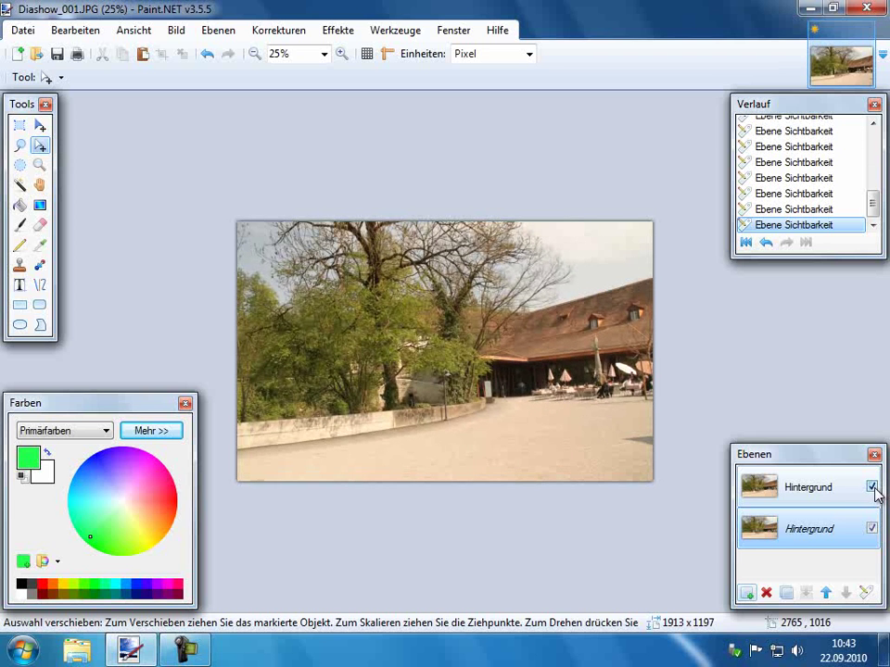